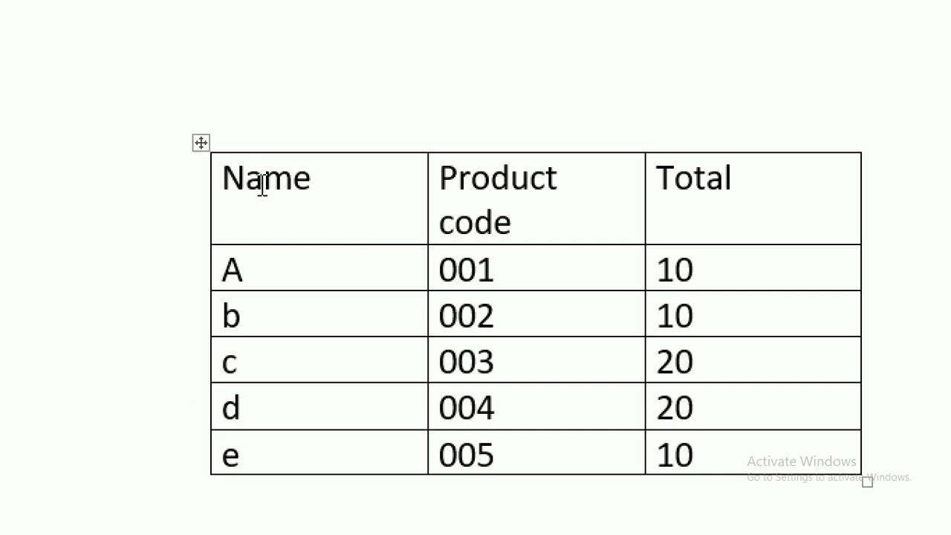
- Open the table's Sort dialog from the Table Tools Layout tab
{"action": "left_click", "coordinate": [307, 228]}
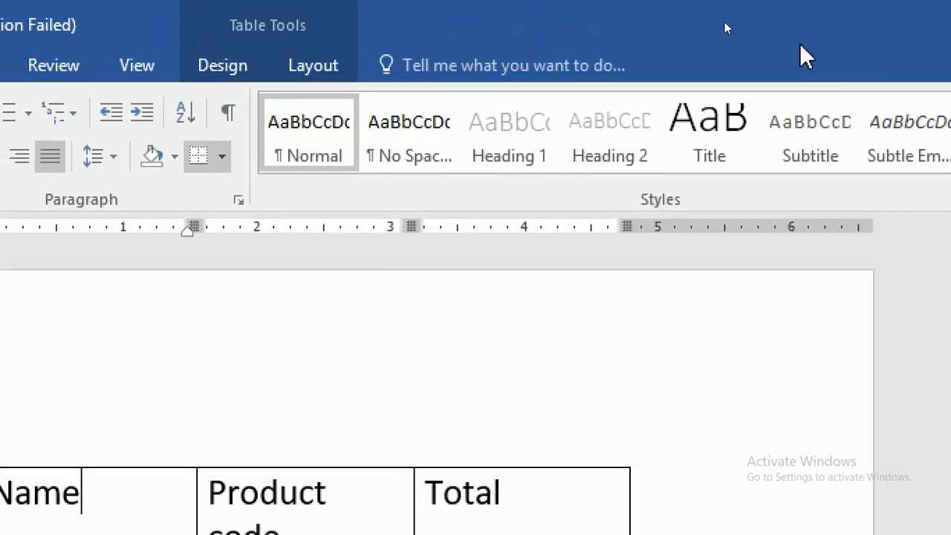
{"action": "left_click", "coordinate": [309, 71]}
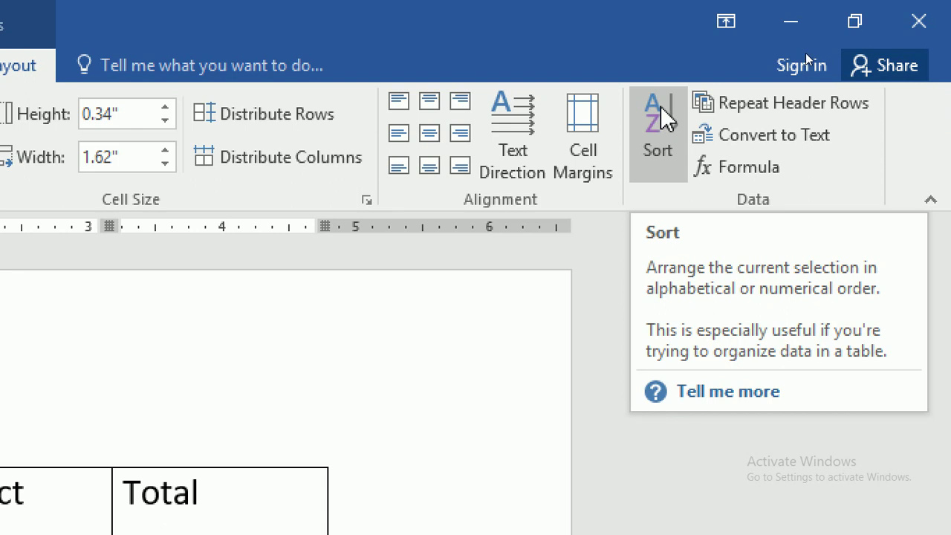
{"action": "left_click", "coordinate": [661, 111]}
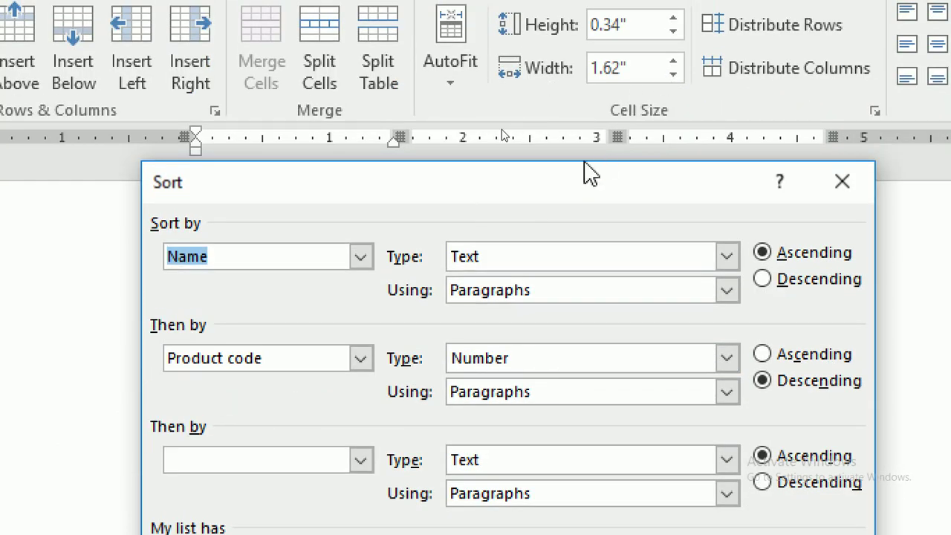
{"action": "left_click_drag", "start_coordinate": [543, 193], "coordinate": [520, 0]}
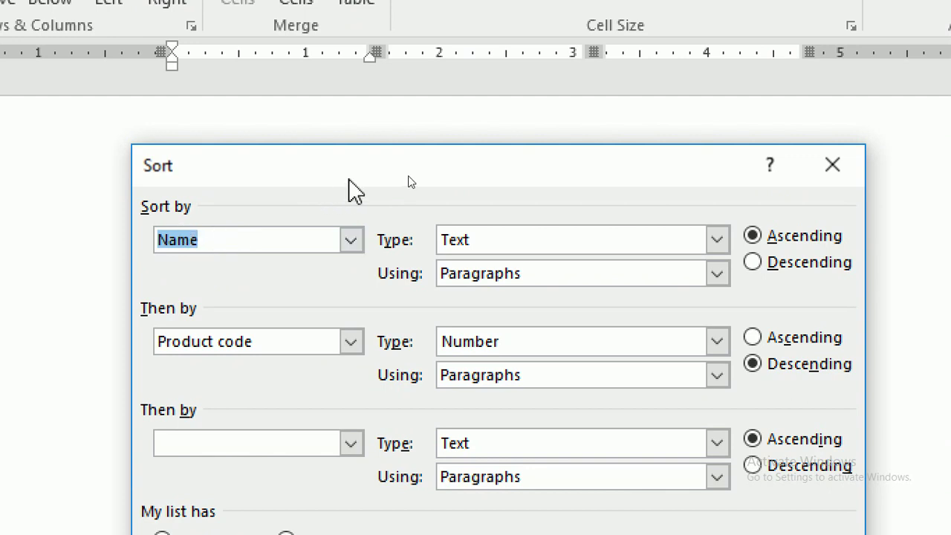
{"action": "left_click_drag", "start_coordinate": [352, 170], "coordinate": [649, 99]}
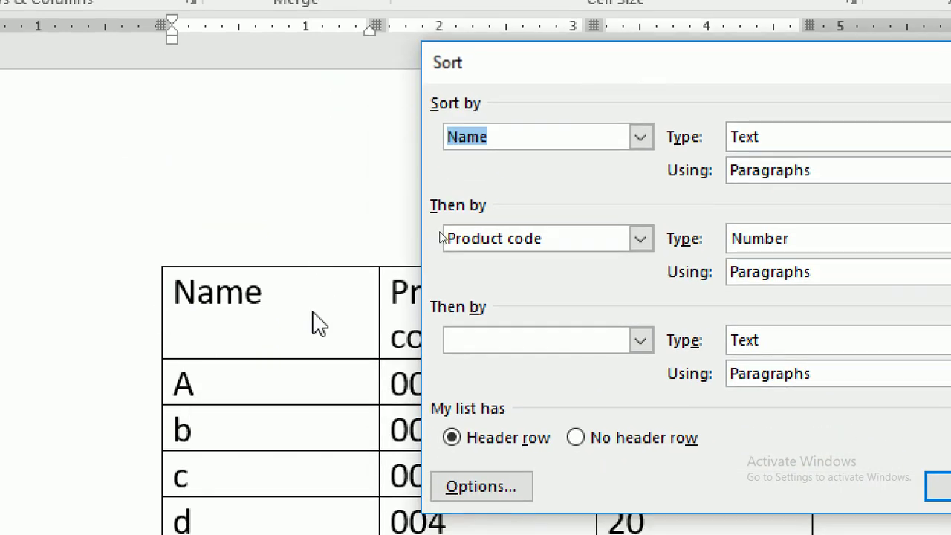
{"action": "left_click", "coordinate": [647, 142]}
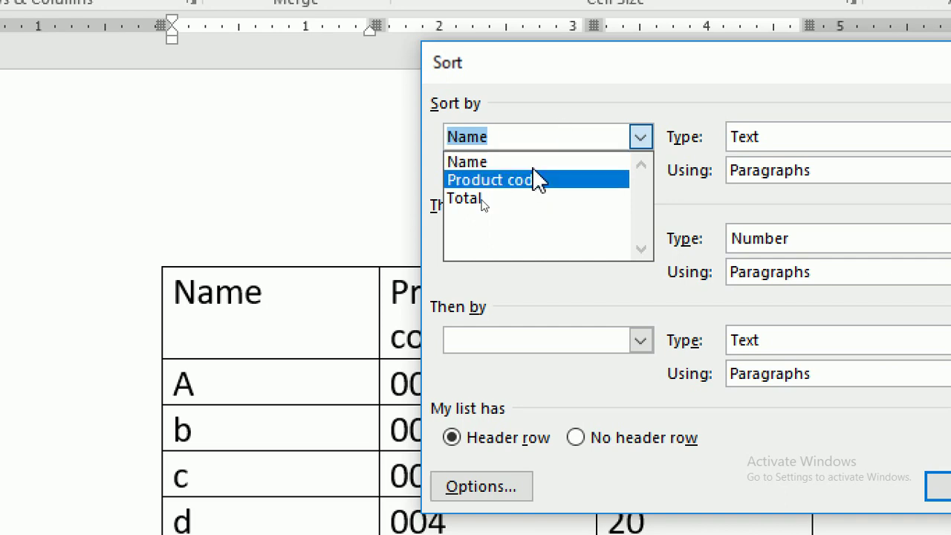
{"action": "left_click", "coordinate": [591, 127]}
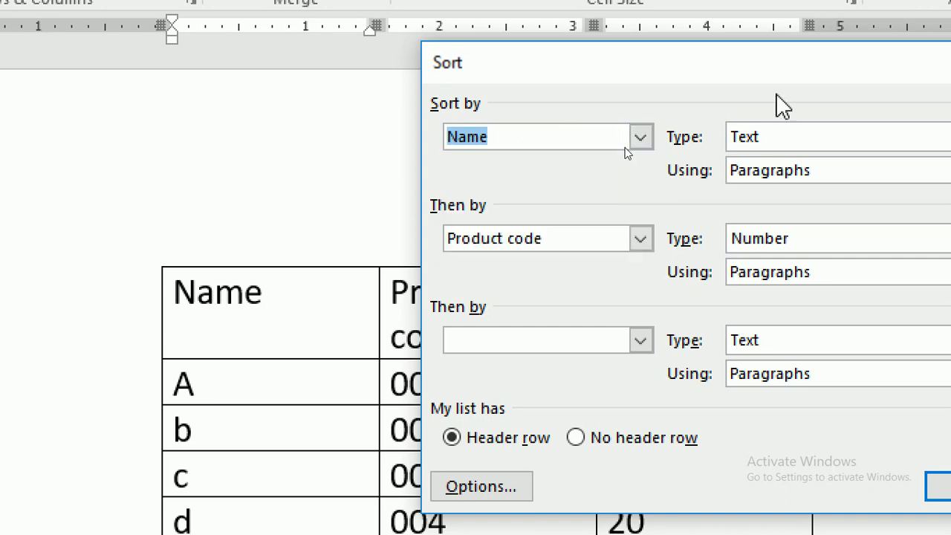
{"action": "left_click_drag", "start_coordinate": [548, 81], "coordinate": [227, 81]}
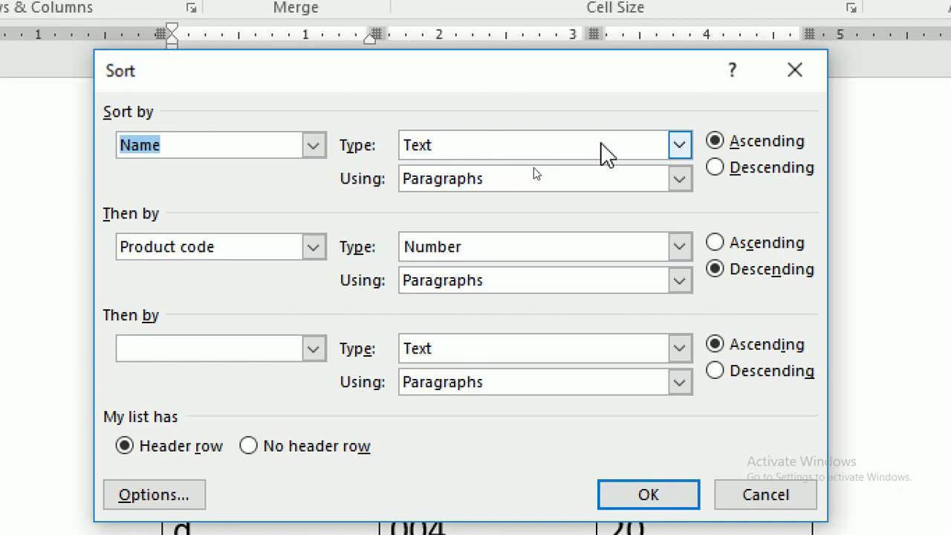
- Sort by Name as Text, then Product code ascending, giving rows A–e with codes 001–005
{"action": "left_click", "coordinate": [681, 146]}
{"action": "left_click", "coordinate": [577, 171]}
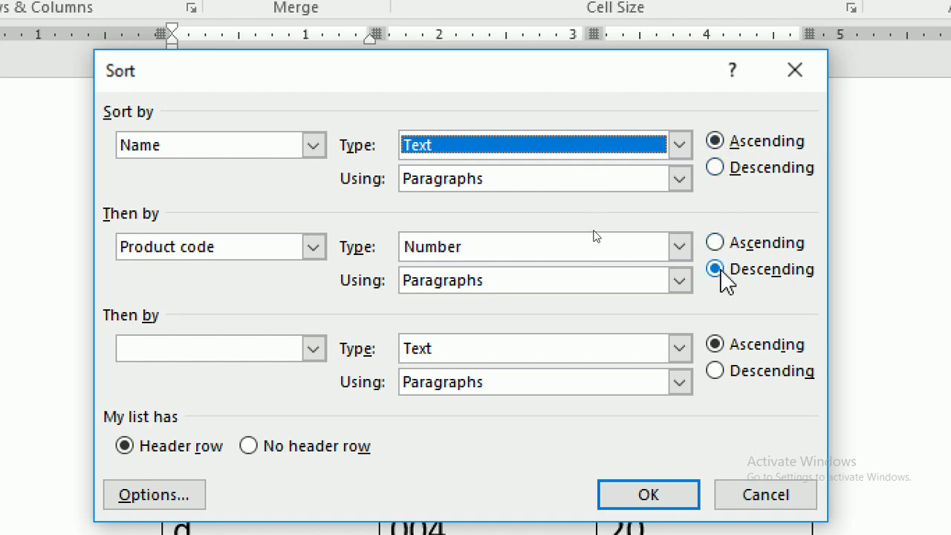
{"action": "left_click", "coordinate": [716, 245]}
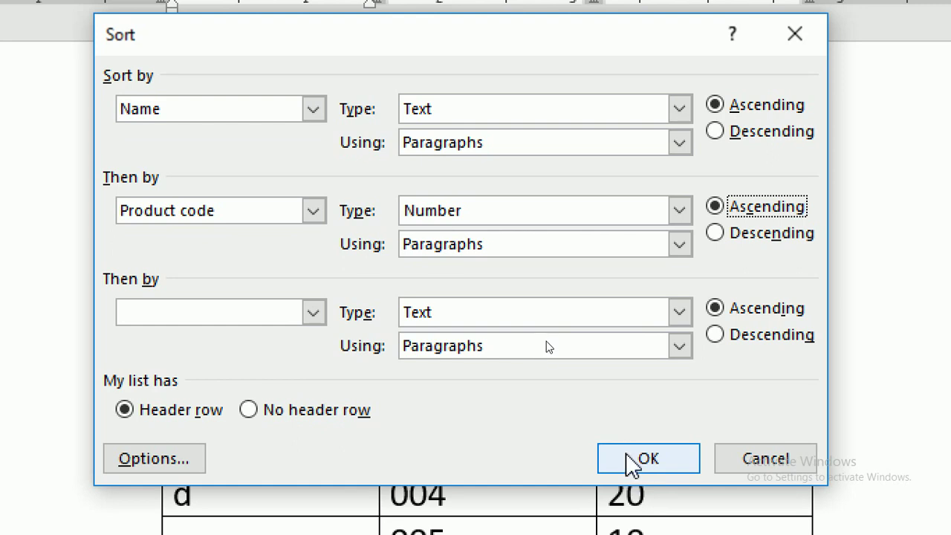
{"action": "left_click", "coordinate": [628, 461]}
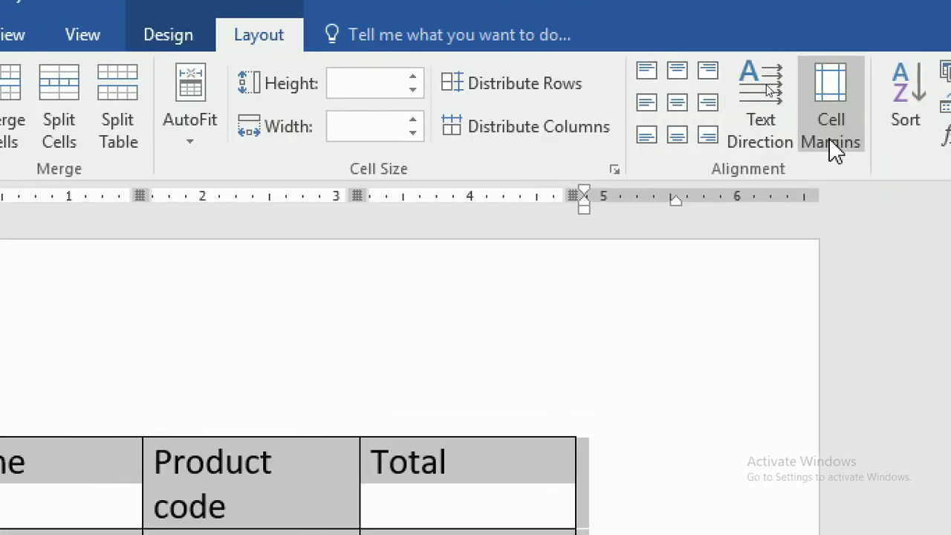
- Re-sort the table by Name descending so rows run e, d, c, b, A
{"action": "left_click", "coordinate": [866, 130]}
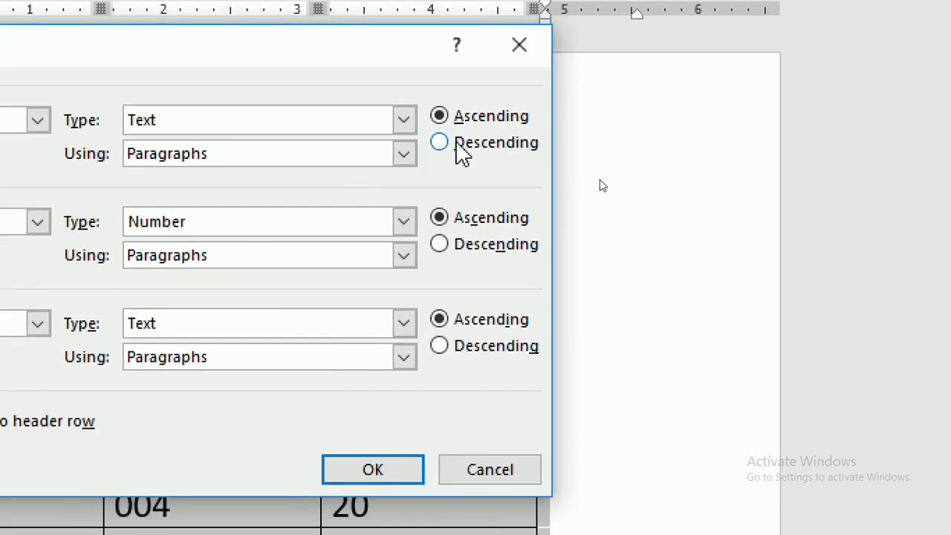
{"action": "left_click", "coordinate": [400, 330]}
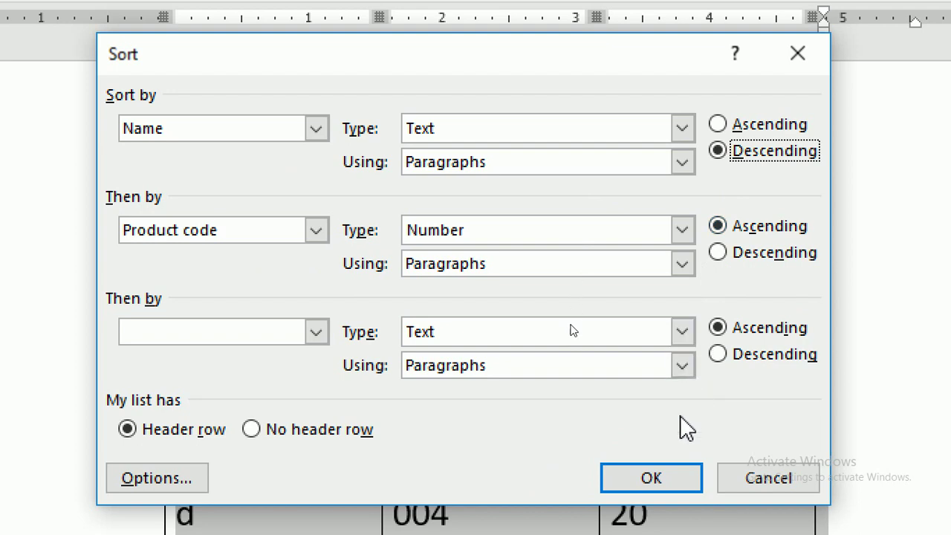
{"action": "left_click", "coordinate": [676, 479]}
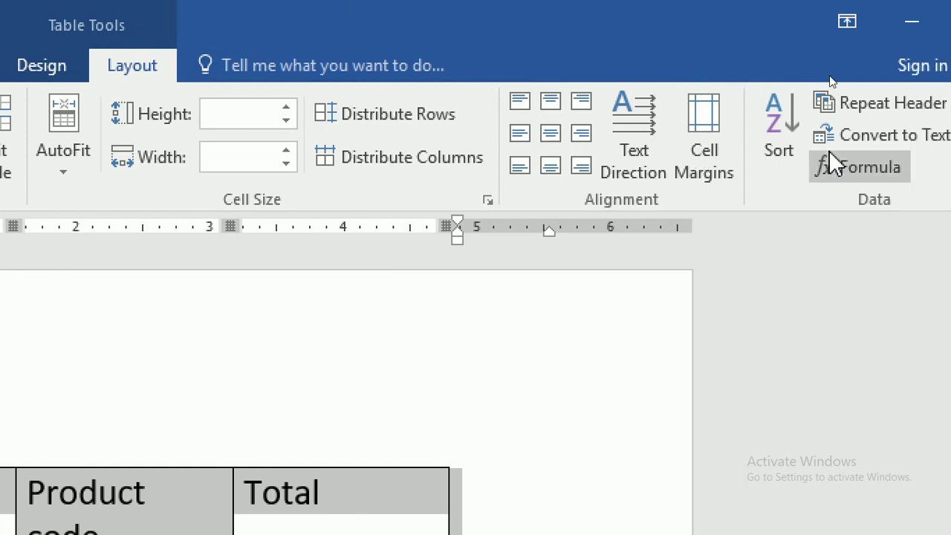
{"action": "left_click", "coordinate": [758, 143]}
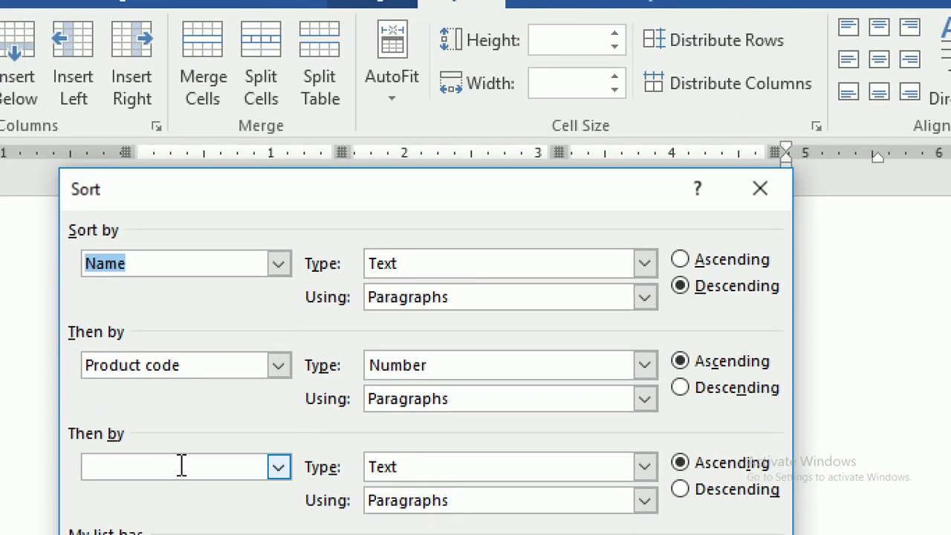
{"action": "left_click", "coordinate": [646, 365]}
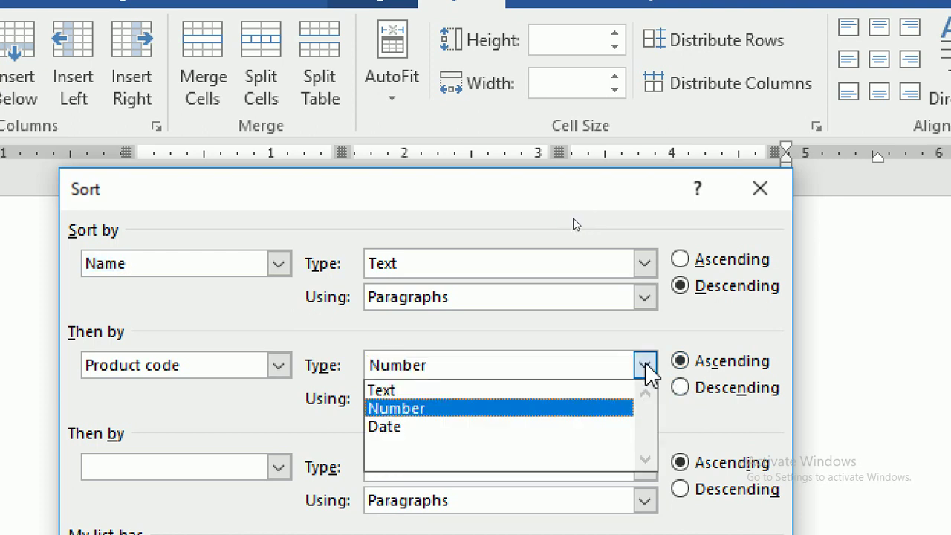
{"action": "left_click", "coordinate": [645, 366]}
{"action": "left_click", "coordinate": [645, 399]}
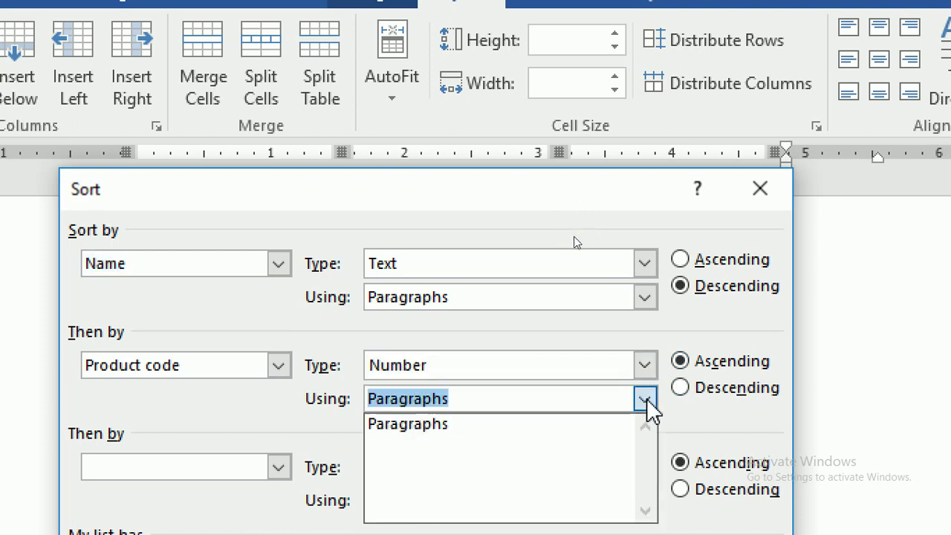
{"action": "left_click", "coordinate": [574, 239]}
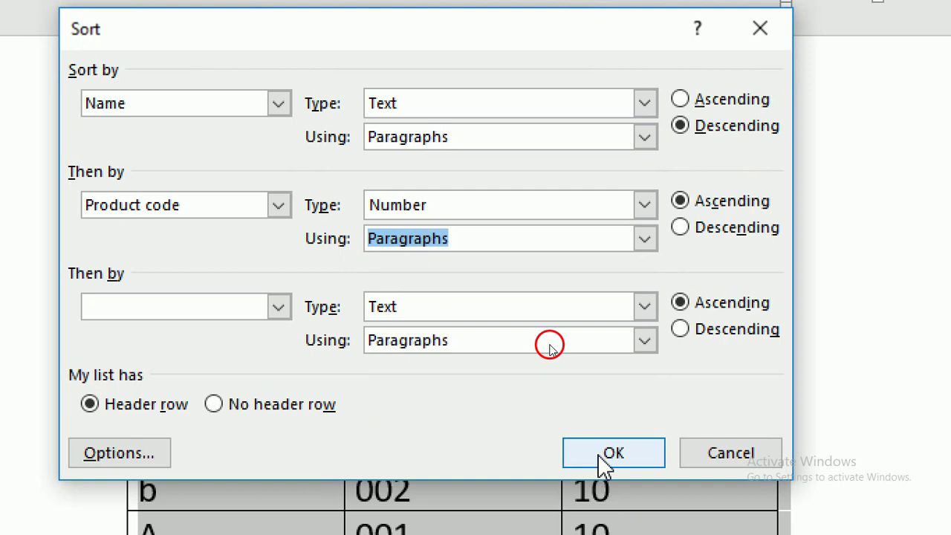
{"action": "left_click", "coordinate": [605, 463]}
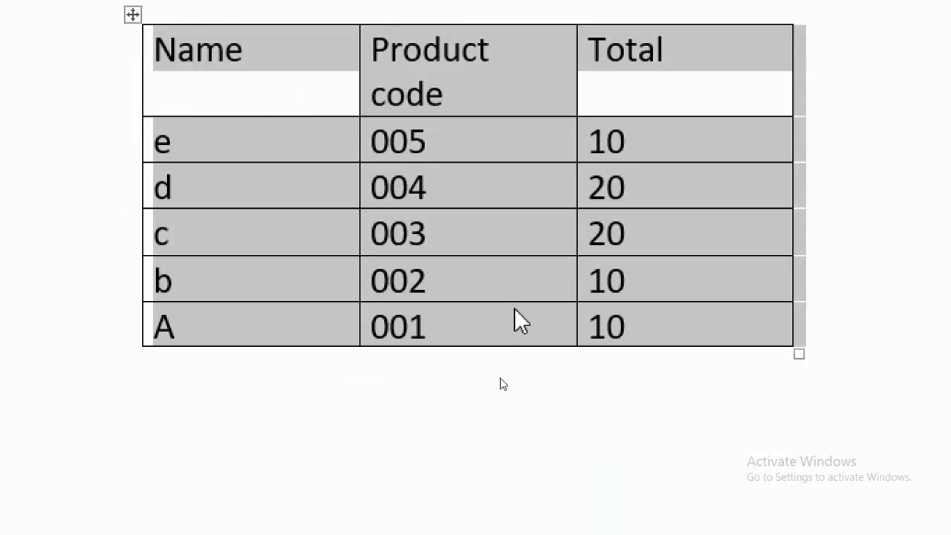
{"action": "left_click", "coordinate": [501, 382]}
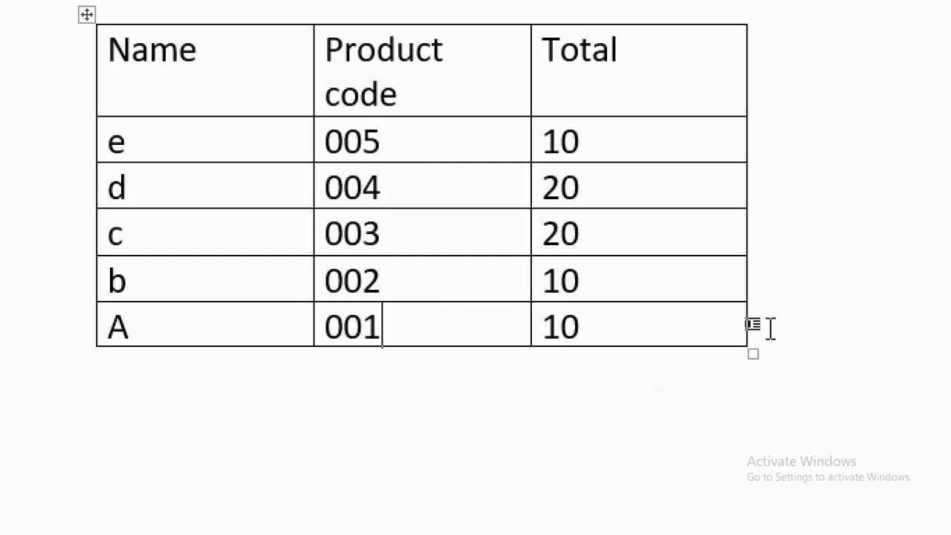
- Add a new empty row below row A at the bottom of the table
{"action": "left_click", "coordinate": [764, 328]}
{"action": "key", "text": "Return"}
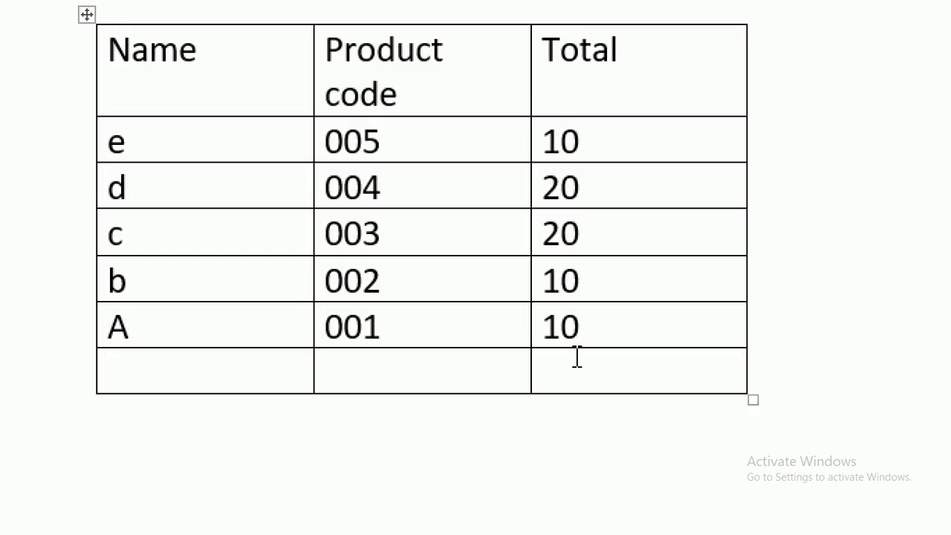
{"action": "scroll", "coordinate": [587, 67], "scroll_direction": "up", "scroll_amount": 1}
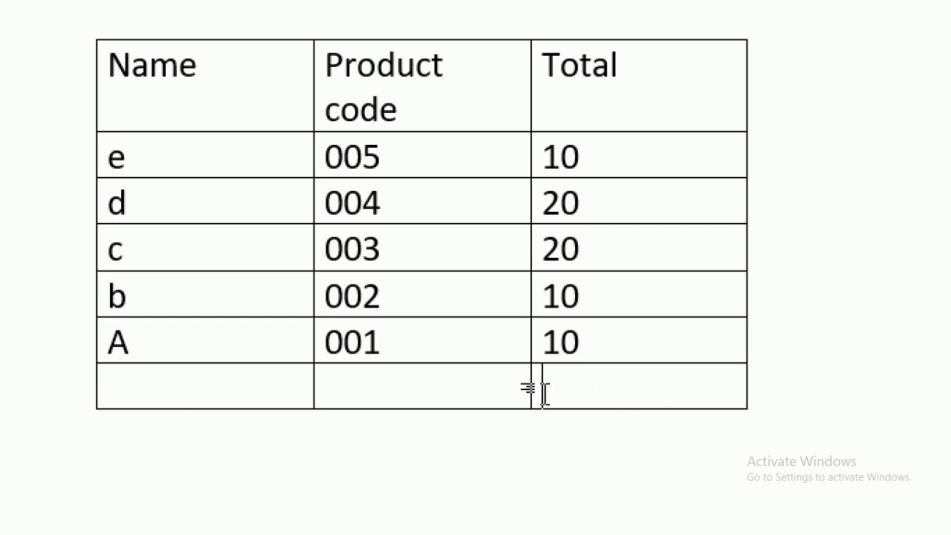
- Open the Formula dialog for the new row's empty Total cell
{"action": "mouse_move", "coordinate": [542, 387]}
{"action": "left_mouse_down"}
{"action": "mouse_move", "coordinate": [490, 385]}
{"action": "mouse_move", "coordinate": [497, 397]}
{"action": "left_mouse_up"}
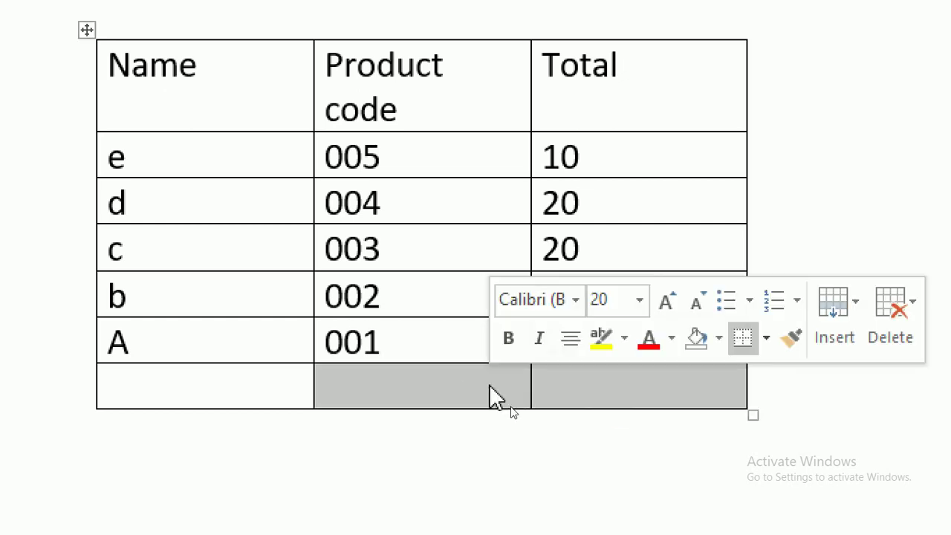
{"action": "key", "text": "shift+Left"}
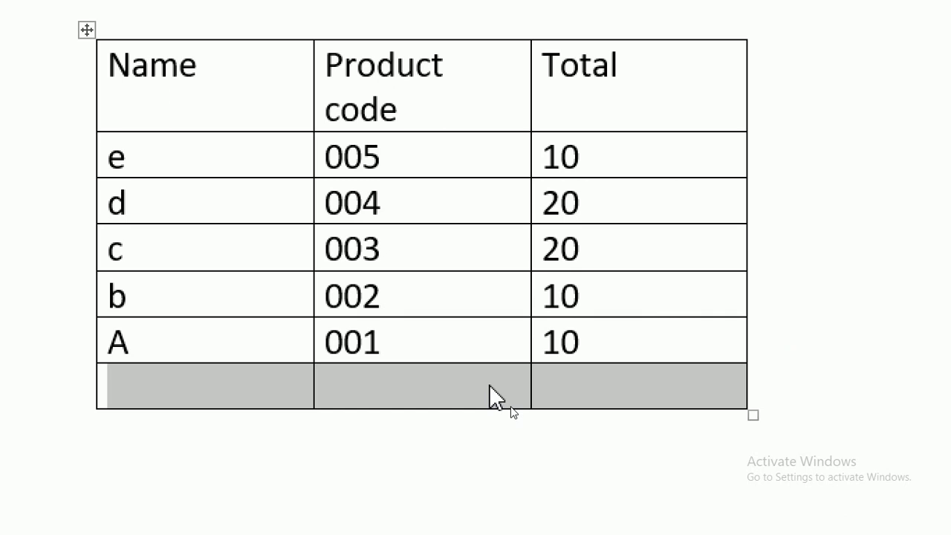
{"action": "left_click", "coordinate": [490, 386]}
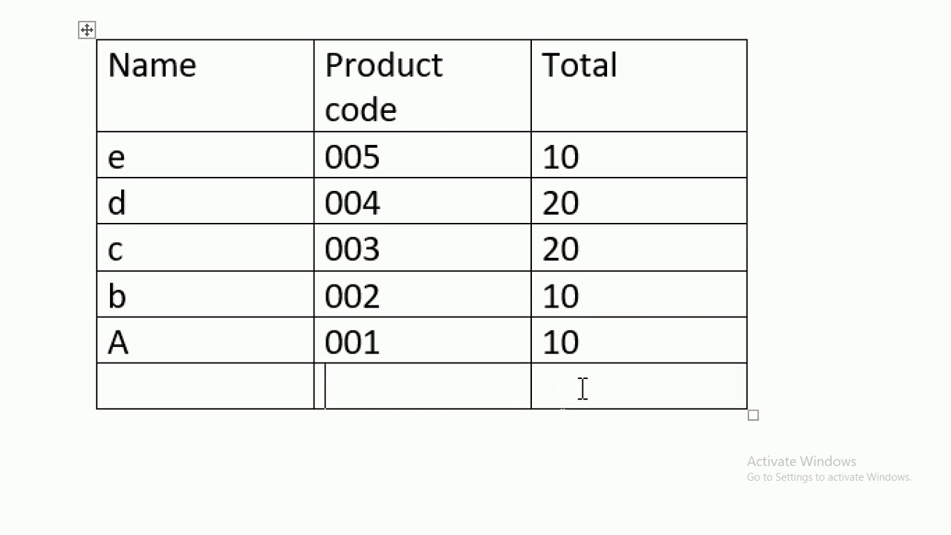
{"action": "left_click", "coordinate": [583, 388]}
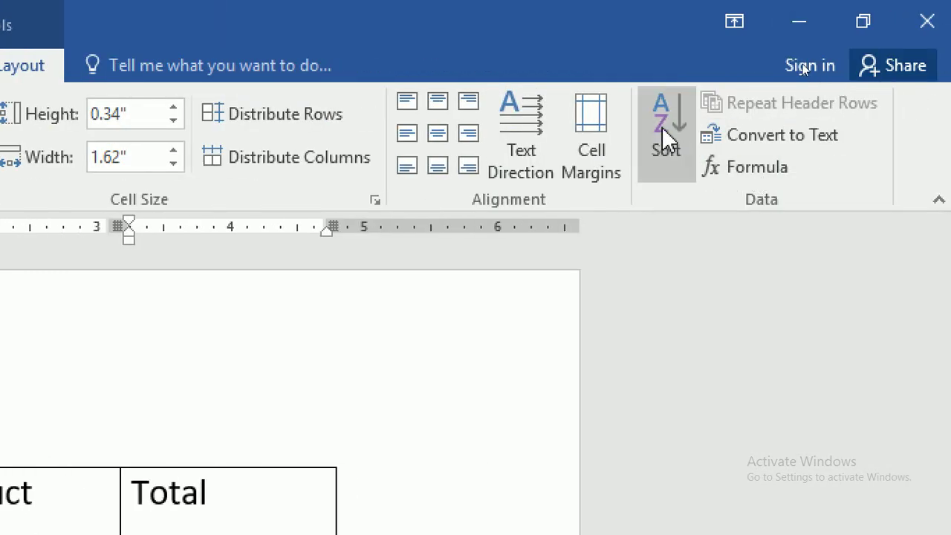
{"action": "left_click", "coordinate": [737, 163]}
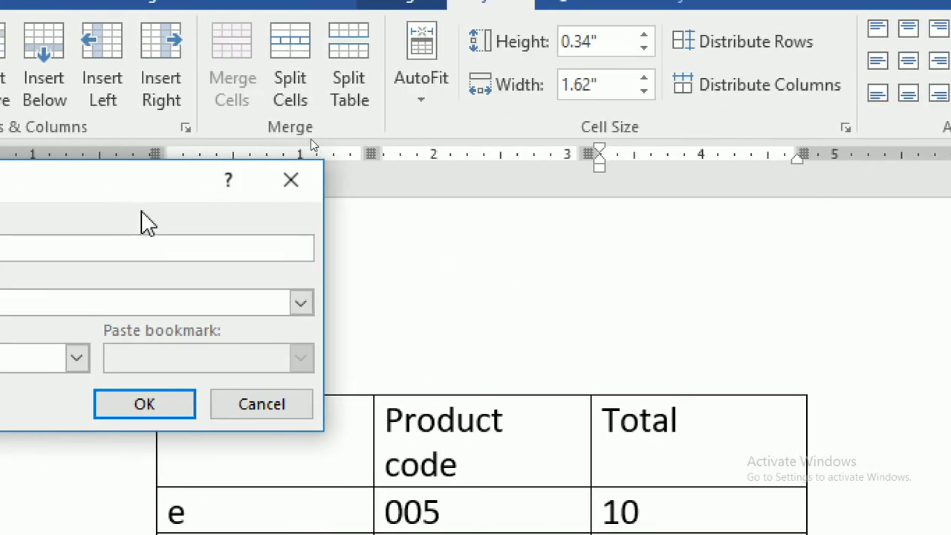
- Drag the Formula dialog over the table so the Total column stays visible
{"action": "left_click_drag", "start_coordinate": [111, 182], "coordinate": [541, 252]}
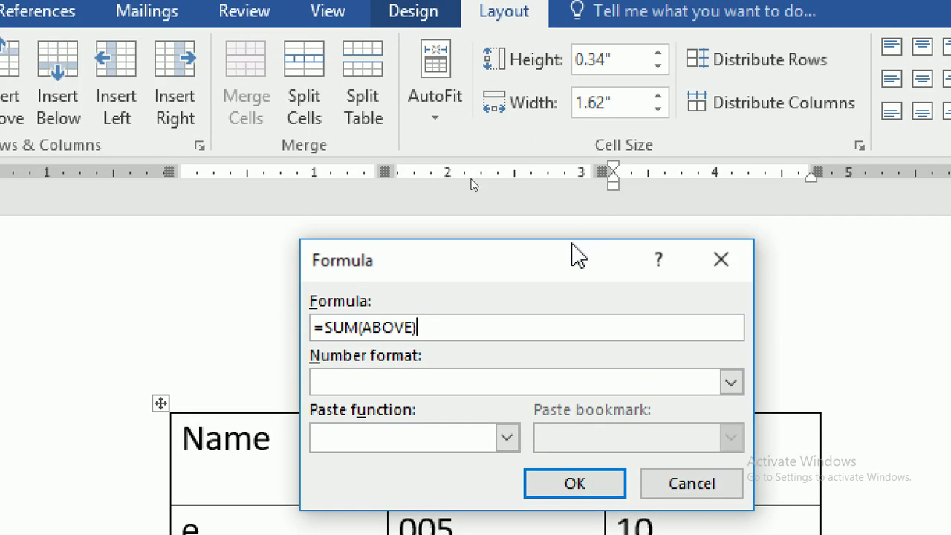
{"action": "left_click_drag", "start_coordinate": [573, 154], "coordinate": [286, 402]}
{"action": "left_click_drag", "start_coordinate": [286, 482], "coordinate": [376, 368]}
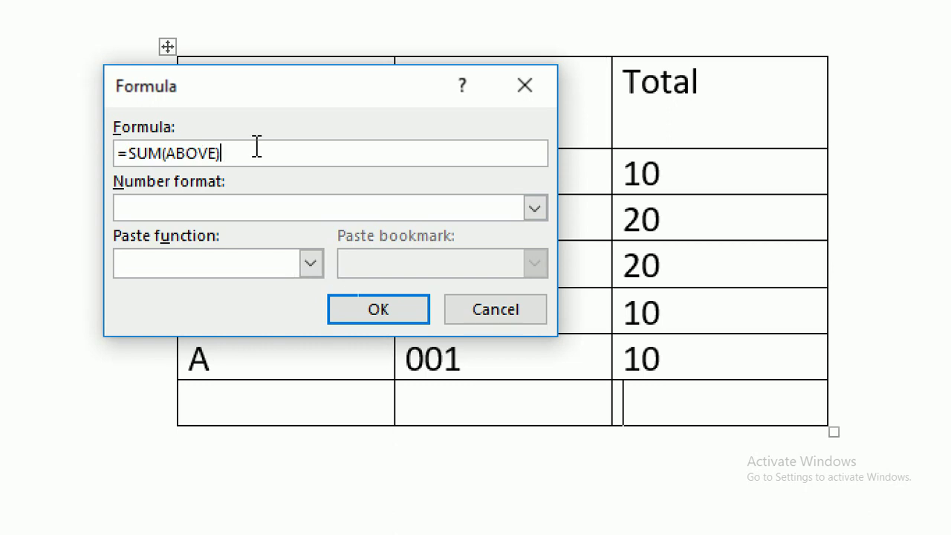
{"action": "left_click", "coordinate": [234, 206]}
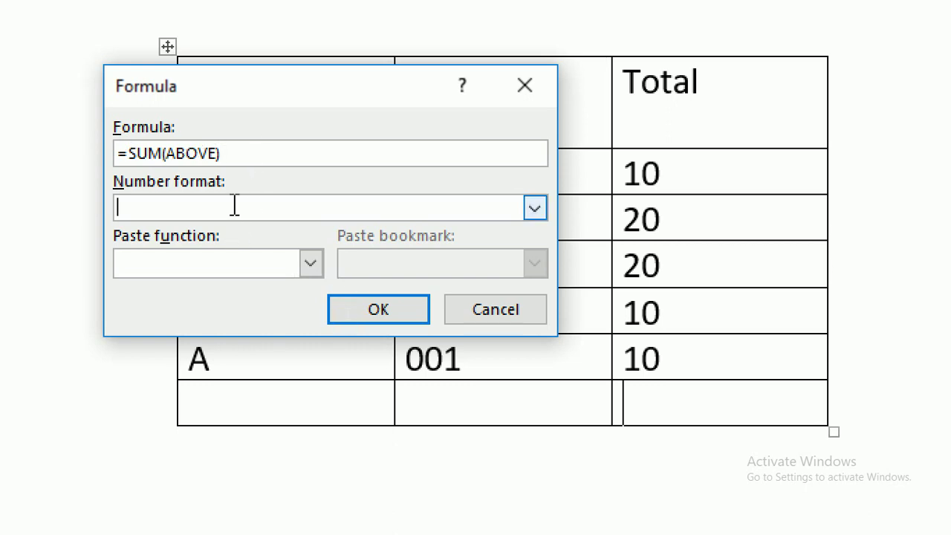
{"action": "left_click", "coordinate": [537, 209]}
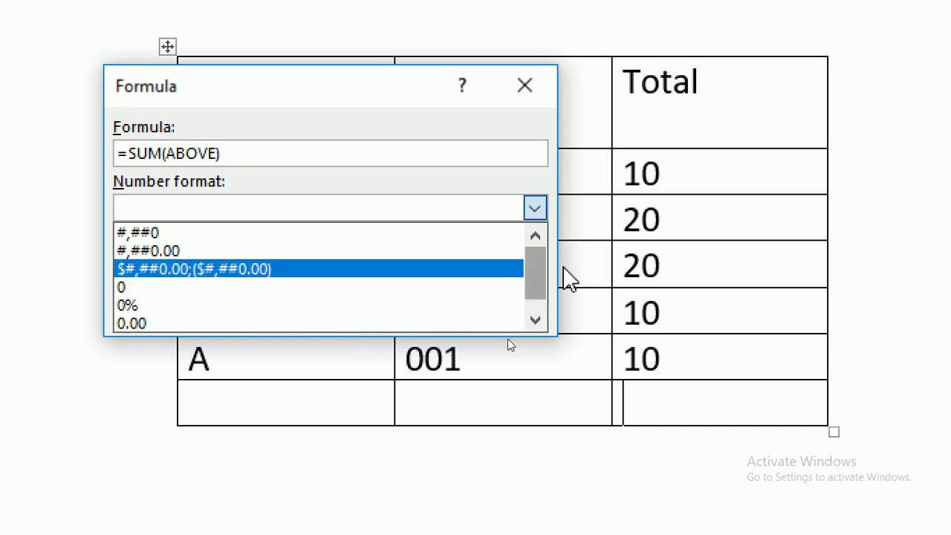
{"action": "scroll", "coordinate": [531, 275], "scroll_direction": "down", "scroll_amount": 1}
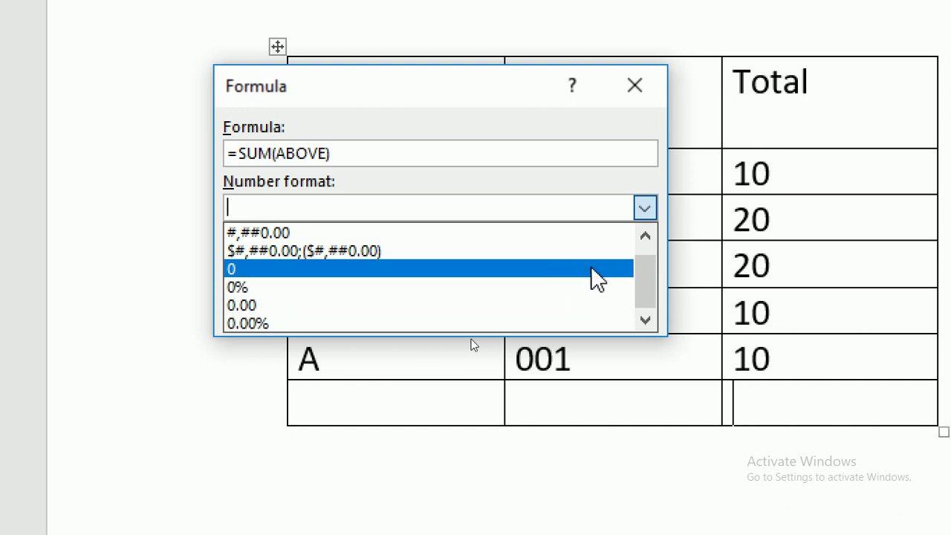
{"action": "left_click_drag", "start_coordinate": [653, 297], "coordinate": [647, 253]}
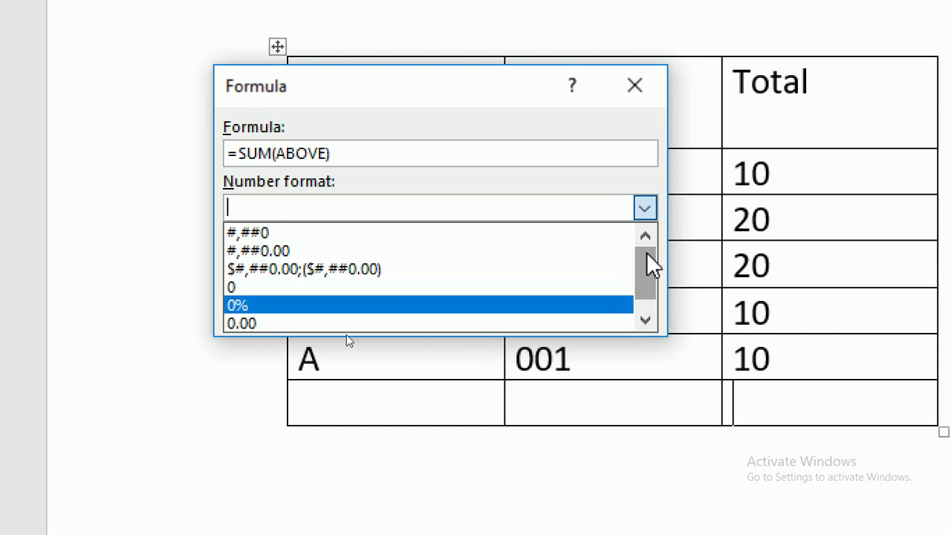
{"action": "left_click", "coordinate": [272, 207]}
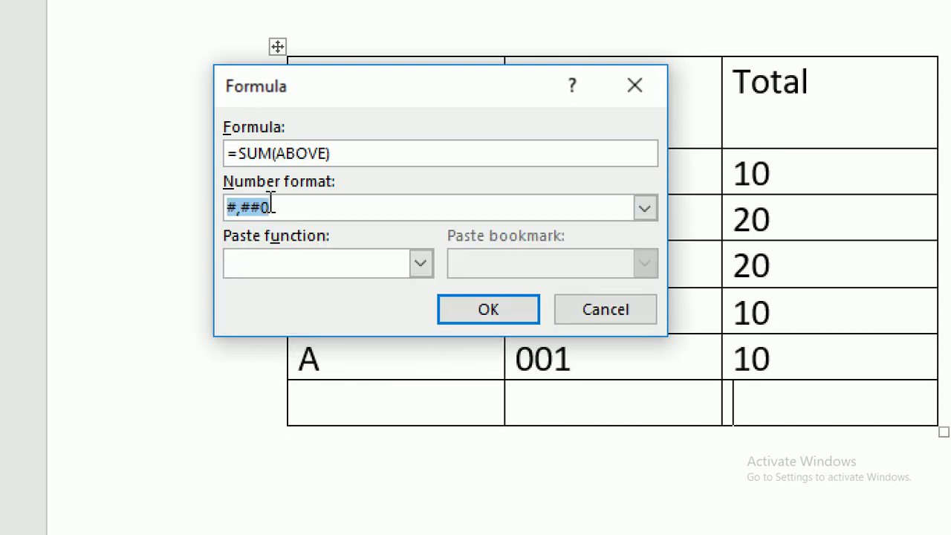
{"action": "left_click", "coordinate": [654, 209]}
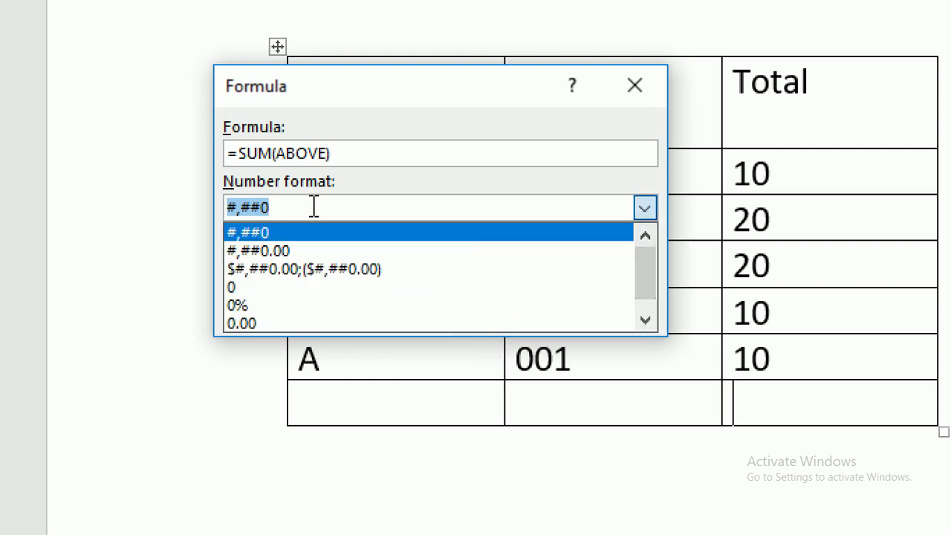
{"action": "key", "text": "BackSpace"}
{"action": "left_click", "coordinate": [452, 295]}
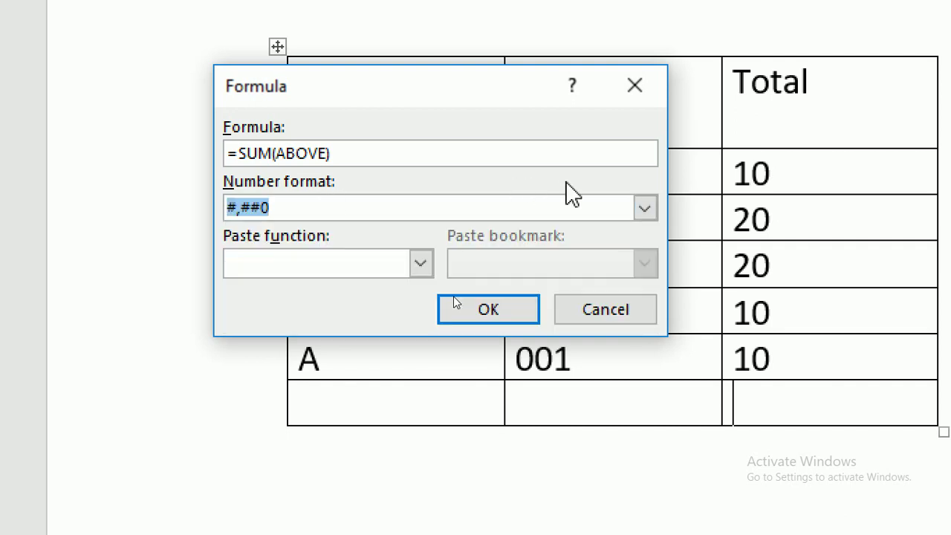
{"action": "key", "text": "BackSpace"}
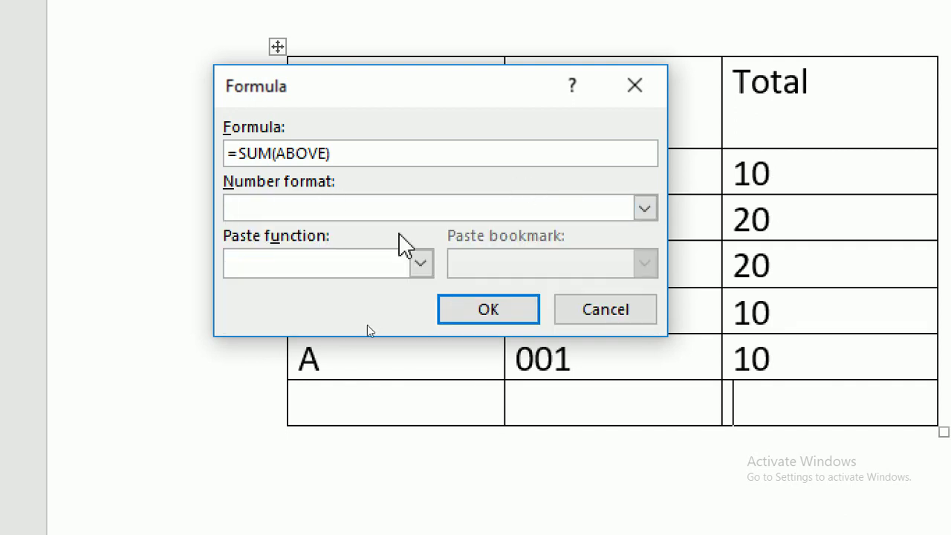
- Browse the Paste function list without choosing, then accept =SUM(ABOVE), giving 70
{"action": "left_click", "coordinate": [294, 267]}
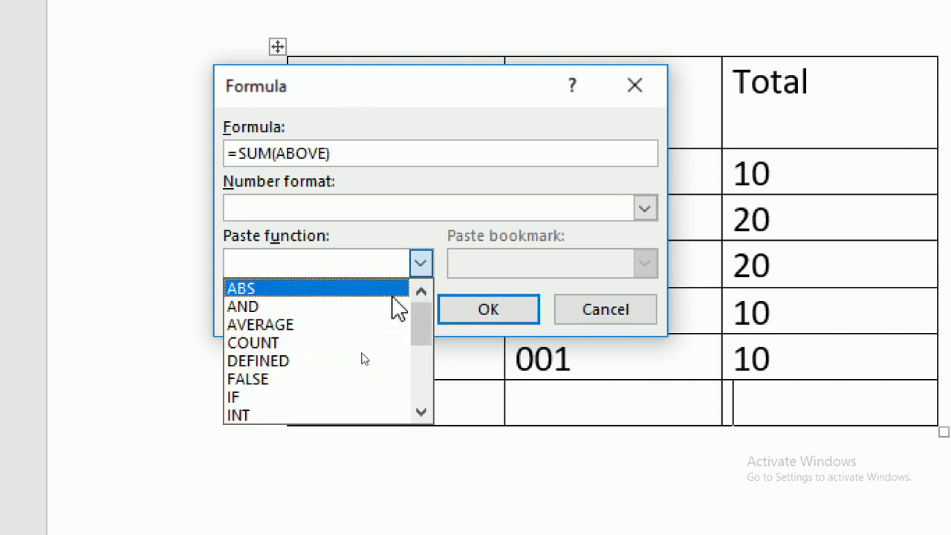
{"action": "left_click_drag", "start_coordinate": [426, 320], "coordinate": [427, 353]}
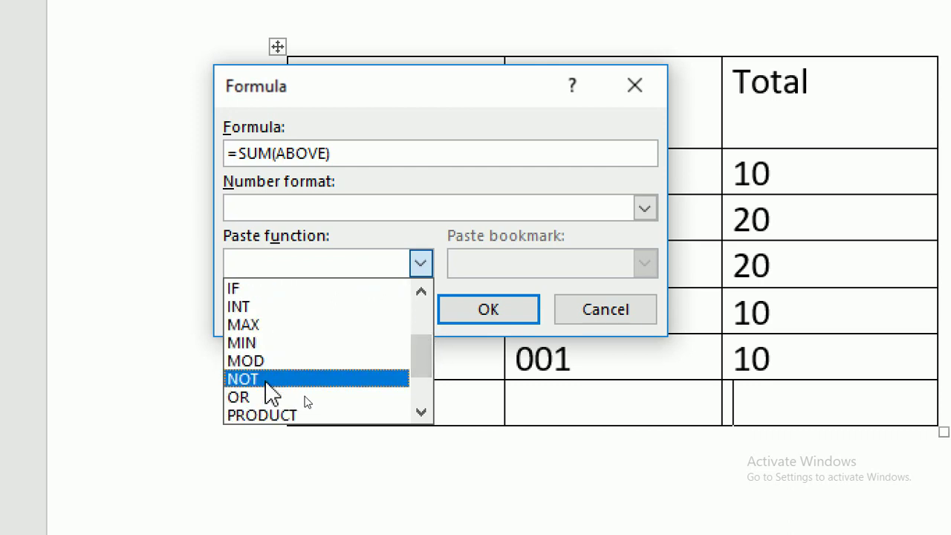
{"action": "left_click_drag", "start_coordinate": [419, 365], "coordinate": [420, 394]}
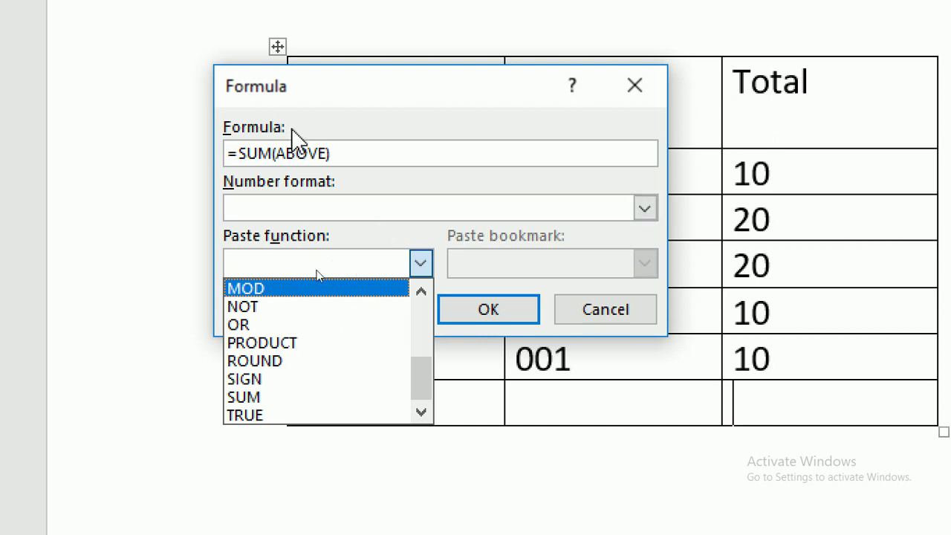
{"action": "key", "text": "Escape"}
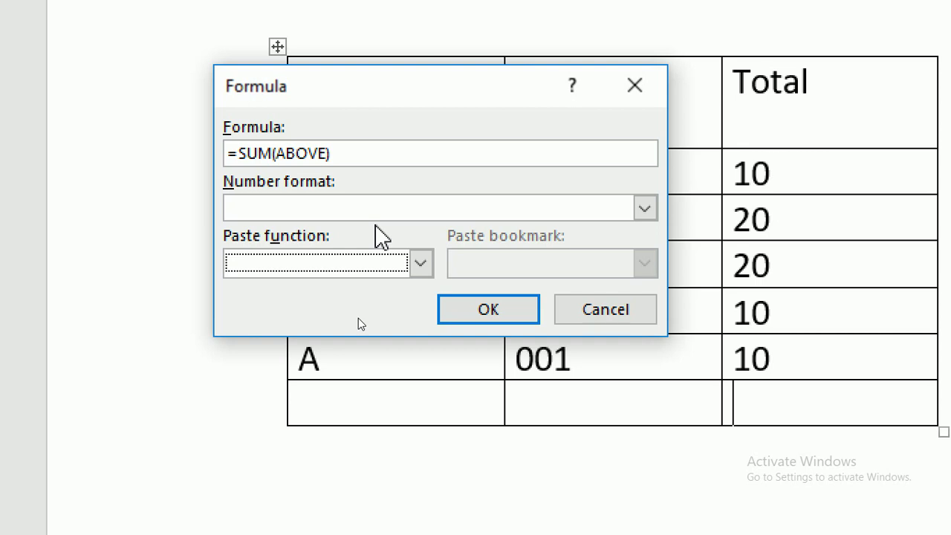
{"action": "left_click", "coordinate": [488, 314]}
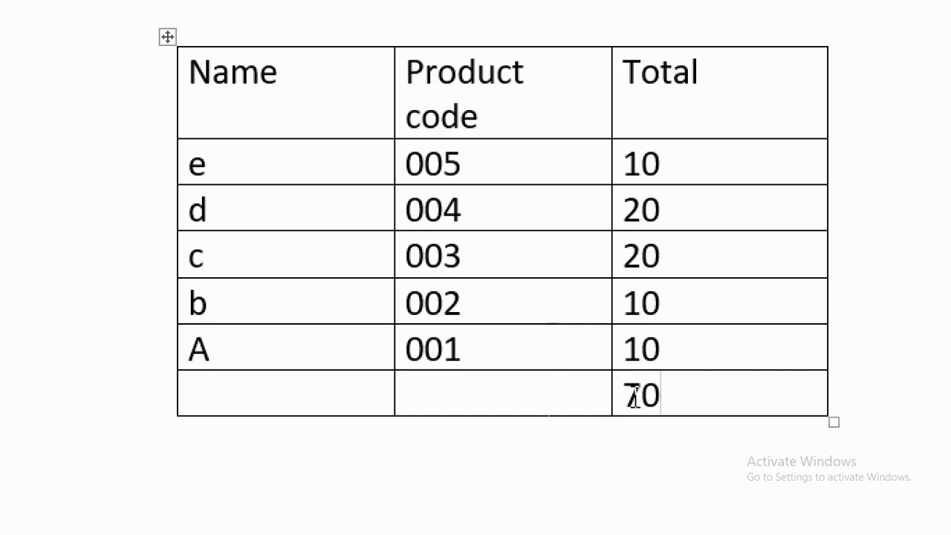
- Delete the 70 result from the bottom Total cell
{"action": "key", "text": "Delete"}
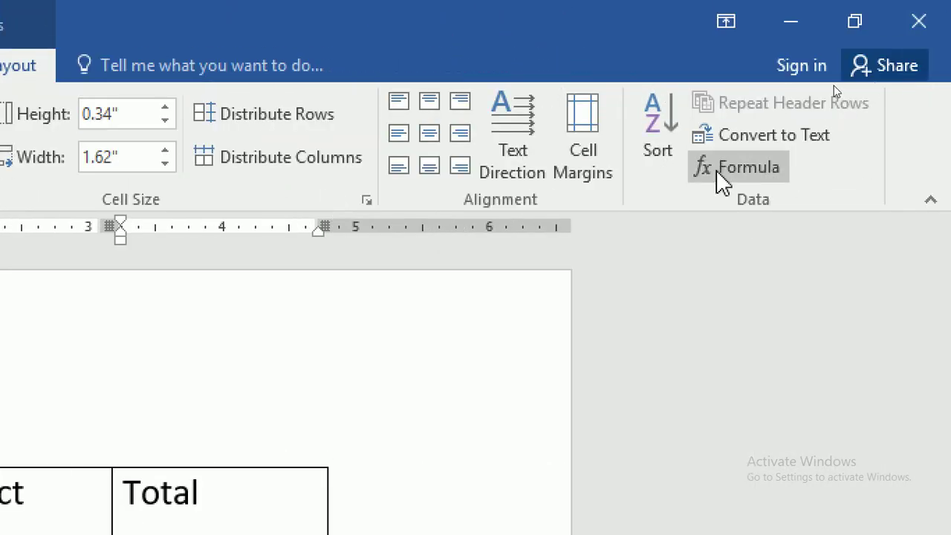
- Replace SUM(ABOVE) with COUNT(ABOVE) in the cell's formula so it shows 5
{"action": "left_click", "coordinate": [720, 173]}
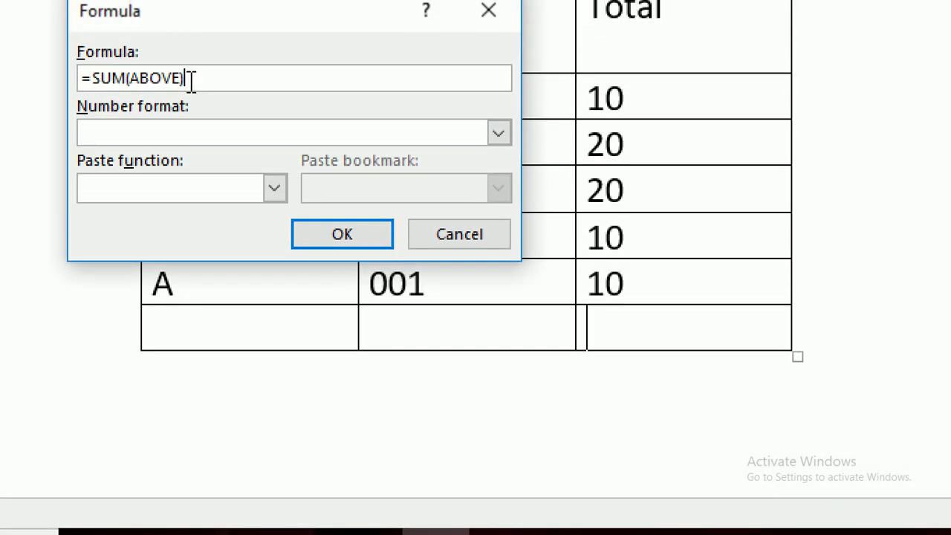
{"action": "left_click_drag", "start_coordinate": [187, 77], "coordinate": [94, 77]}
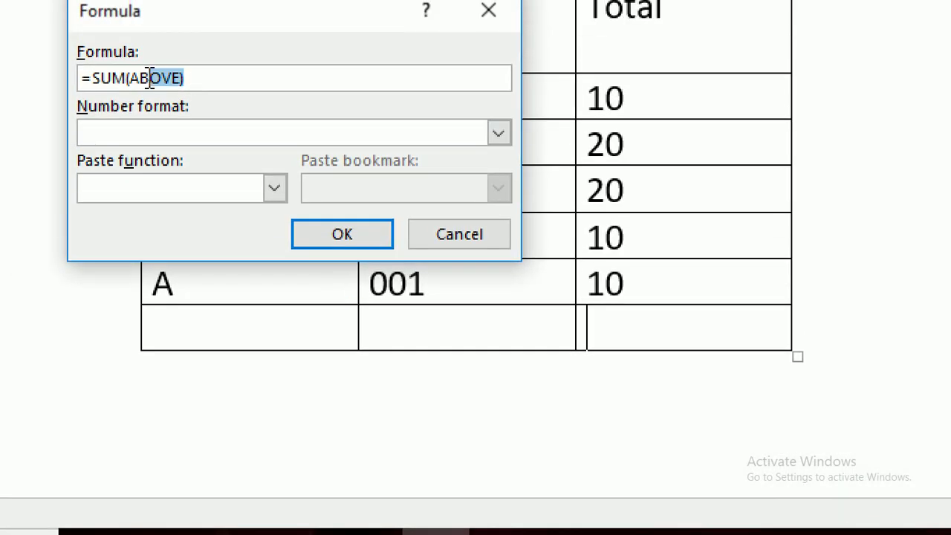
{"action": "key", "text": "BackSpace"}
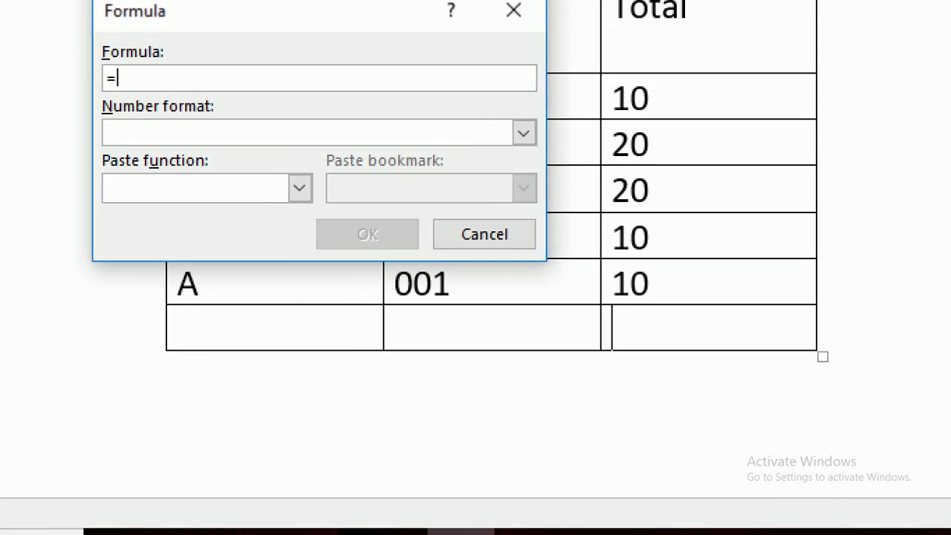
{"action": "left_click", "coordinate": [299, 188]}
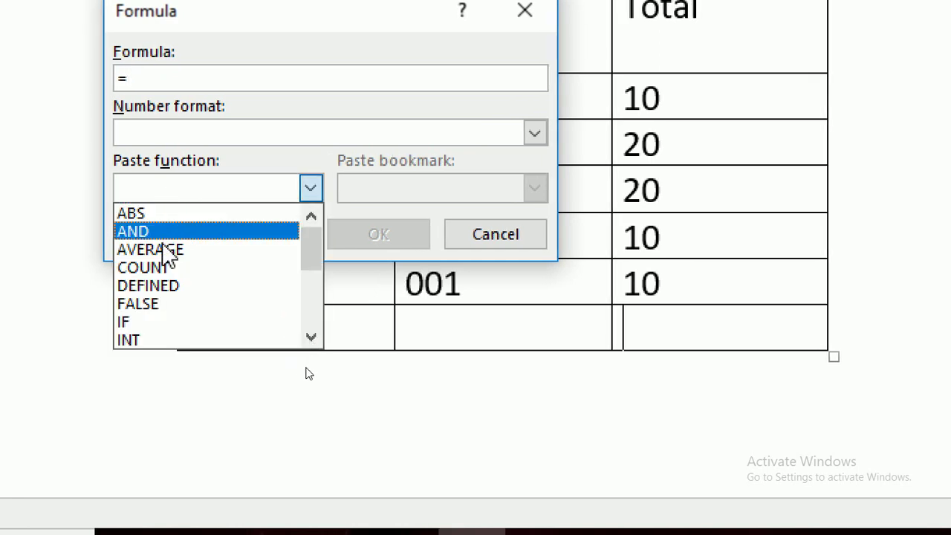
{"action": "left_click", "coordinate": [160, 269]}
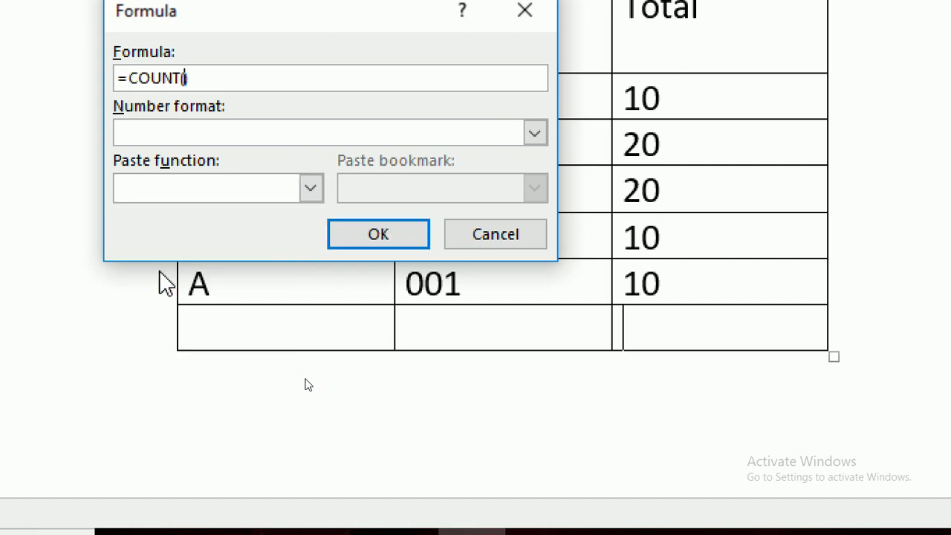
{"action": "type", "text": "A"}
{"action": "type", "text": "BOV"}
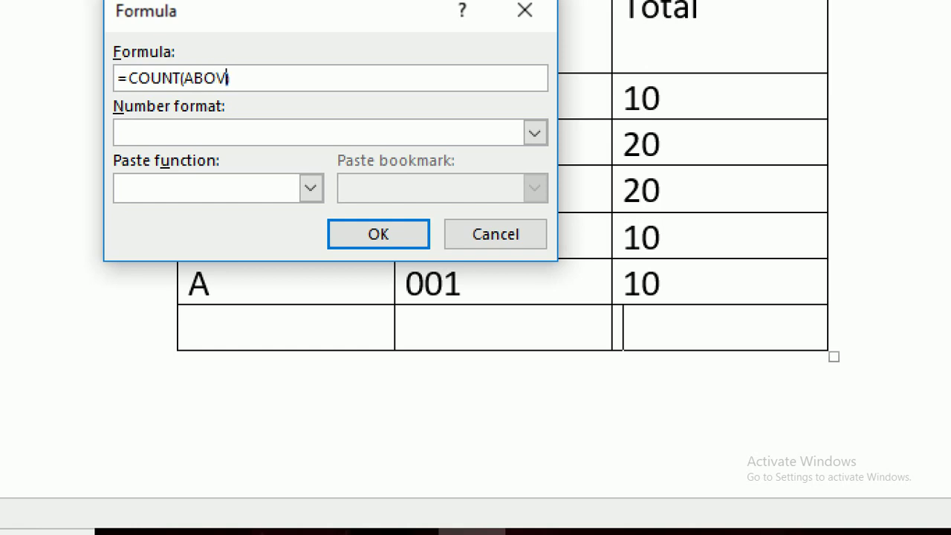
{"action": "type", "text": "E"}
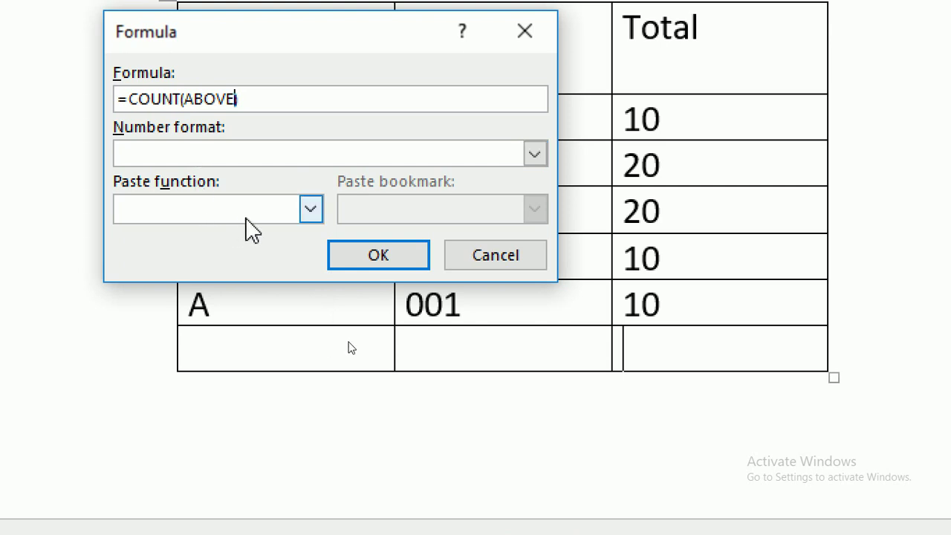
{"action": "left_click", "coordinate": [389, 255]}
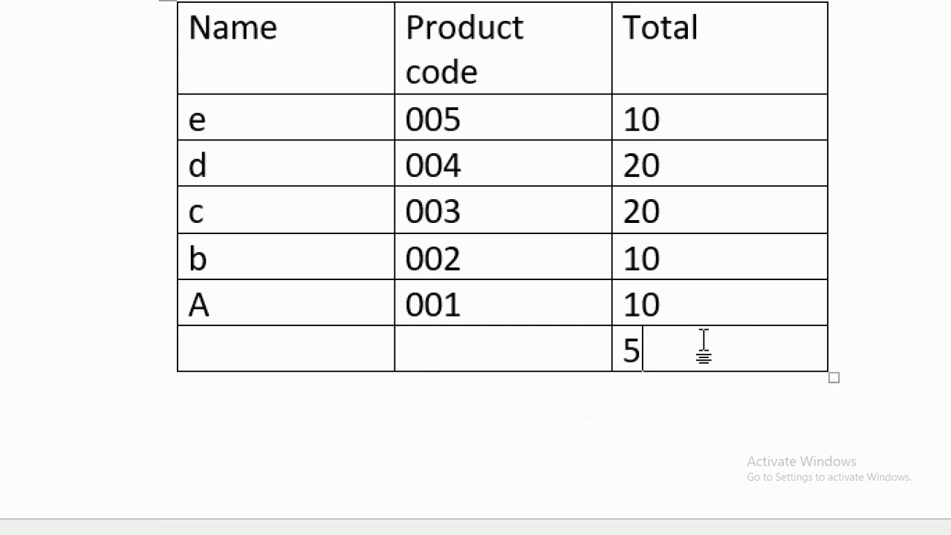